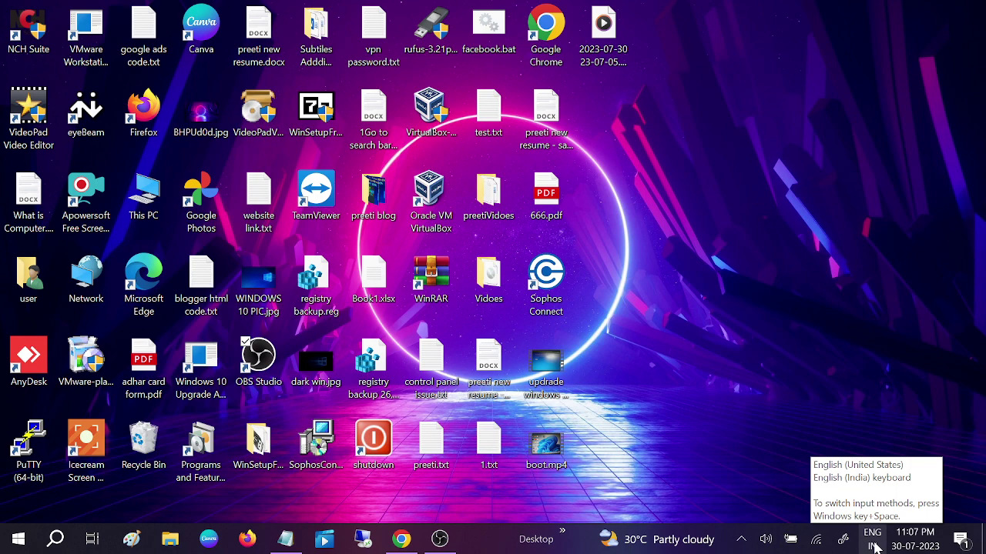
# Select English (United States) with the English (India) keyboard as the input method.
pyautogui.click(875, 546)
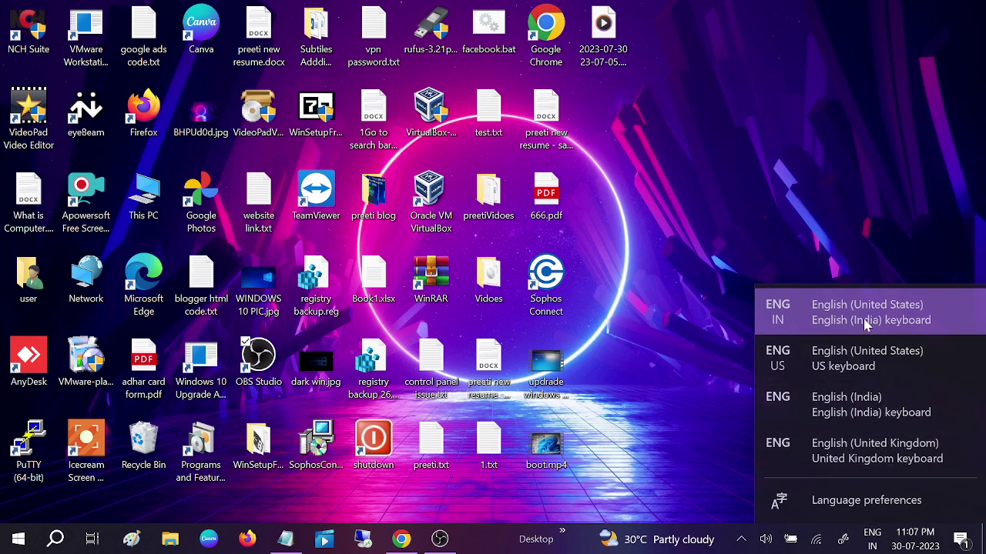
pyautogui.click(894, 317)
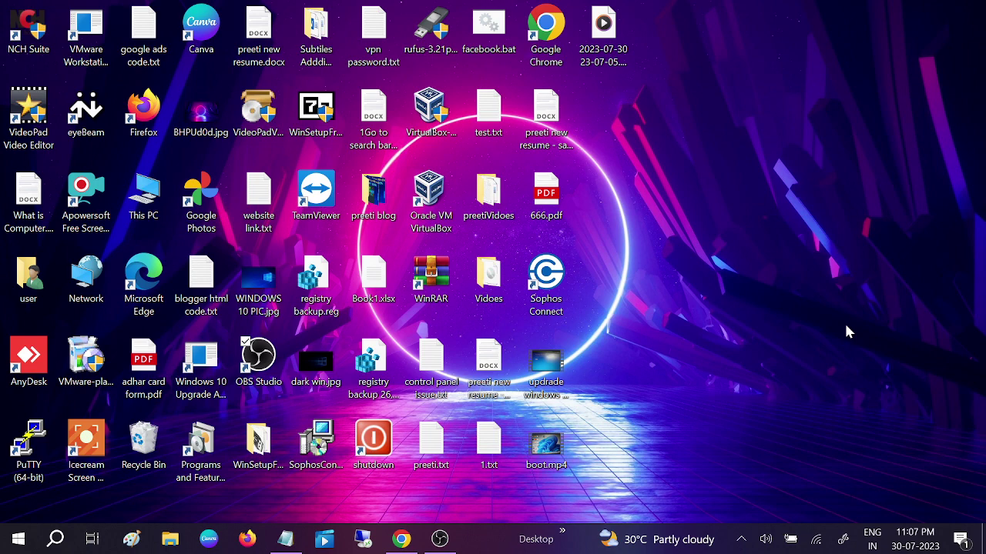
# Open Notepad, enter the test text "sdfsafdsafdsg" to try the keyboard, and minimize the window.
pyautogui.press('super+r')
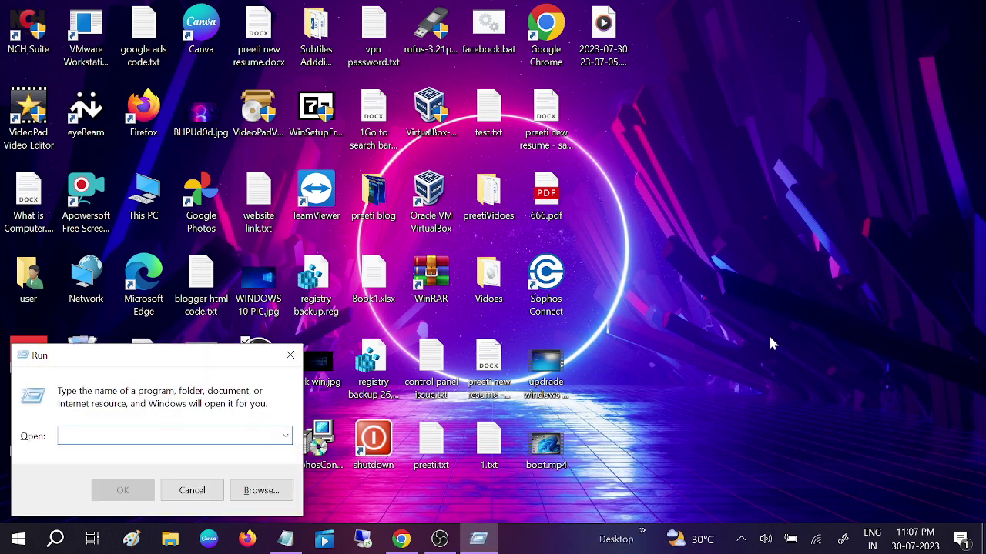
pyautogui.write('notepad')
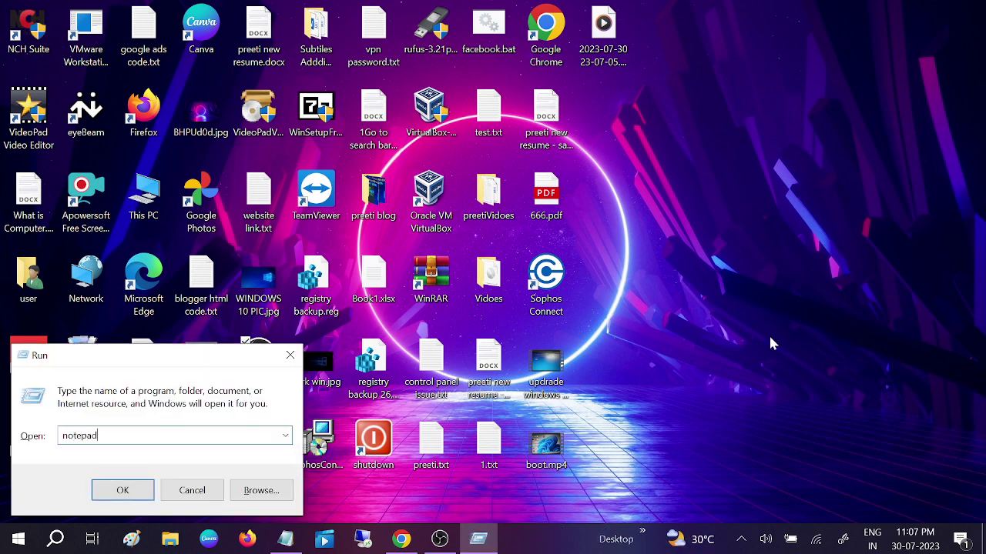
pyautogui.press('Return')
pyautogui.write('sdf')
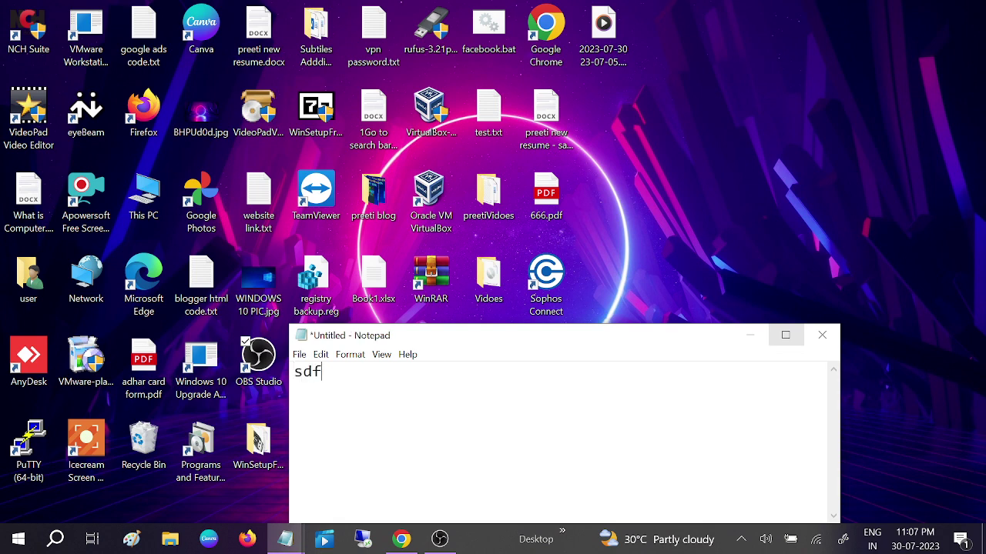
pyautogui.write('safdsafdsg')
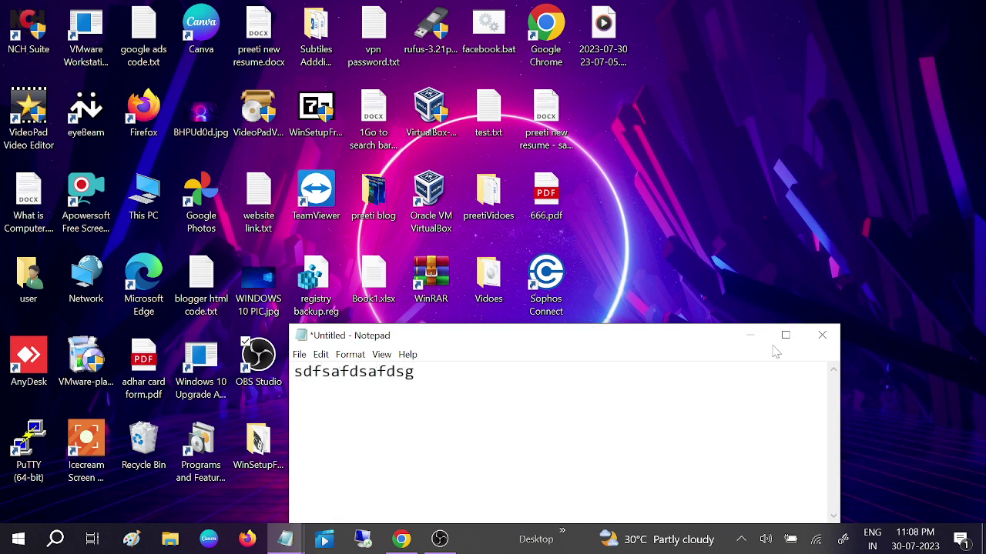
pyautogui.click(750, 340)
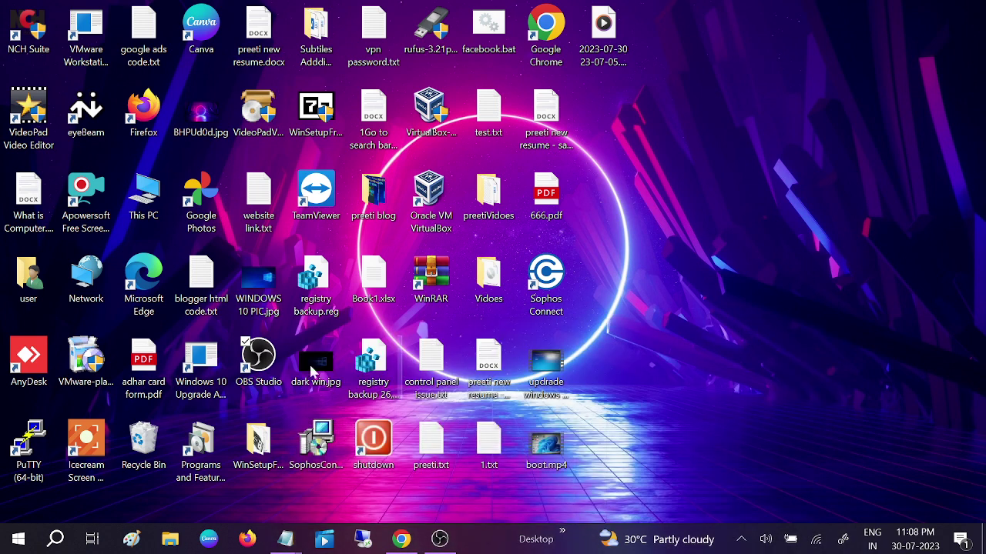
# Open Device Manager and expand the Keyboards category.
pyautogui.click(65, 543)
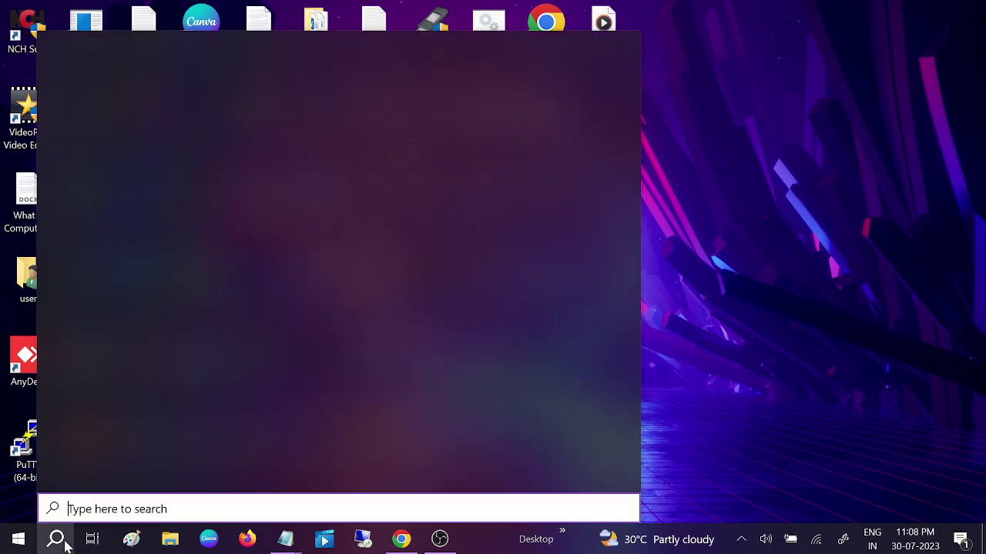
pyautogui.write('devi')
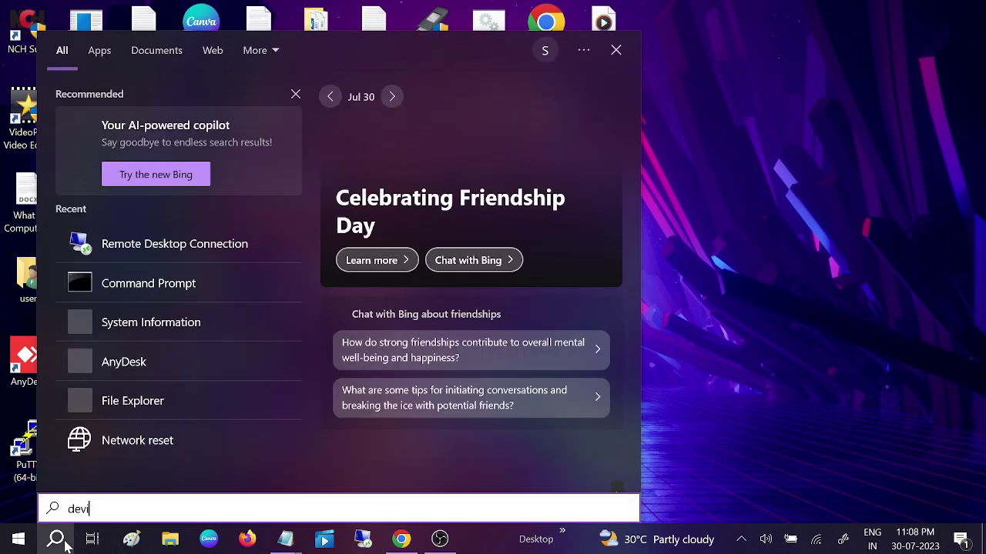
pyautogui.click(164, 133)
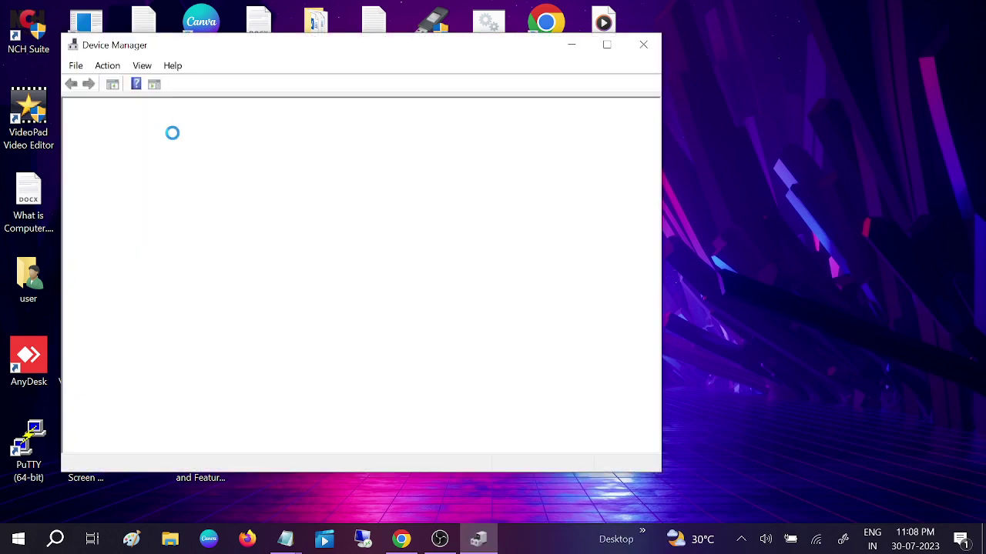
pyautogui.moveTo(335, 45); pyautogui.dragTo(502, 22)
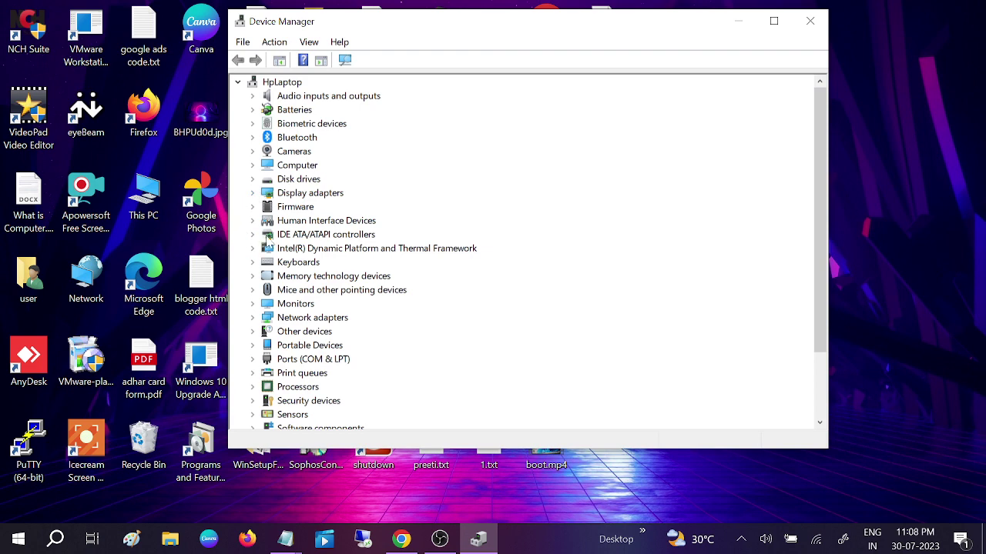
pyautogui.click(253, 263)
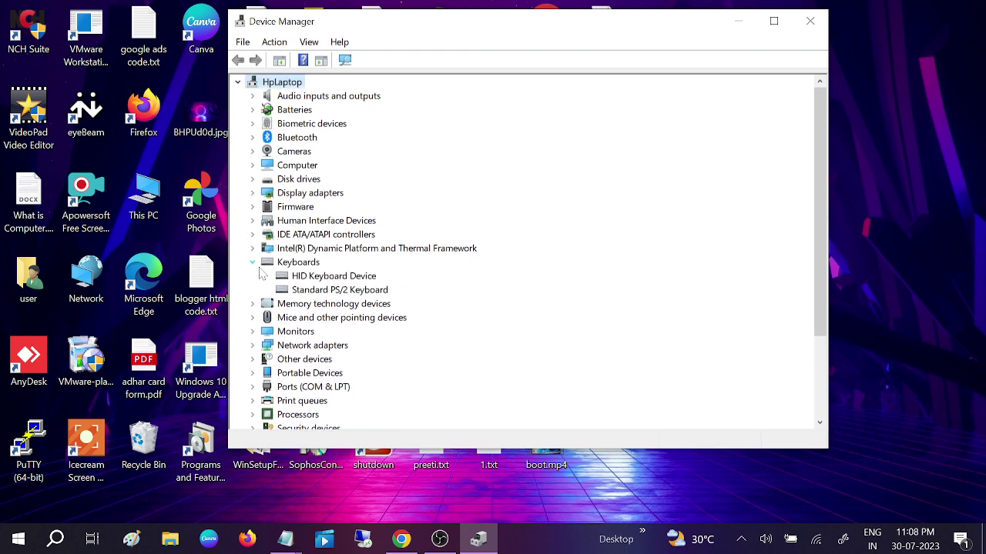
# Start a driver update for HID Keyboard Device and bring up the list of drivers available on the computer.
pyautogui.click(333, 276)
pyautogui.rightClick(323, 279)
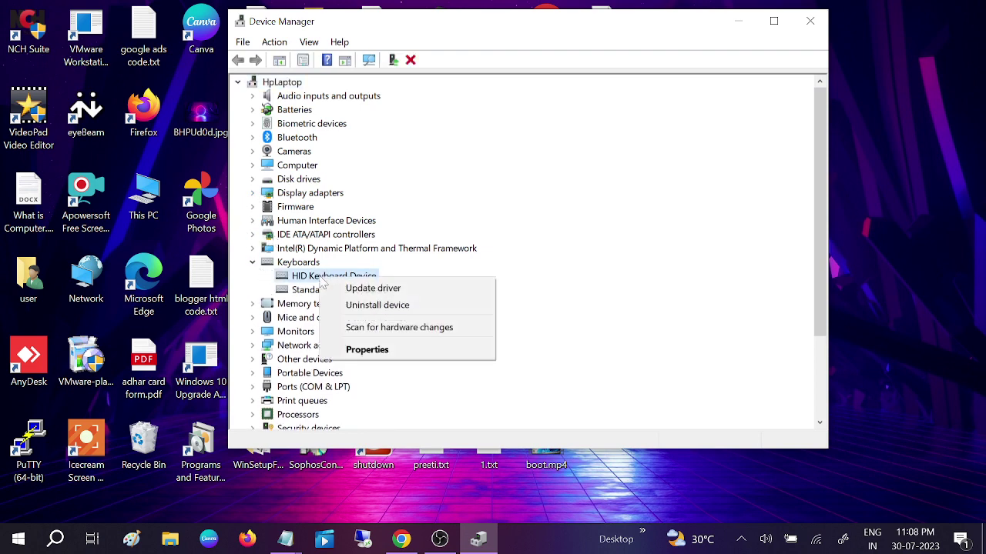
pyautogui.click(359, 291)
pyautogui.click(437, 302)
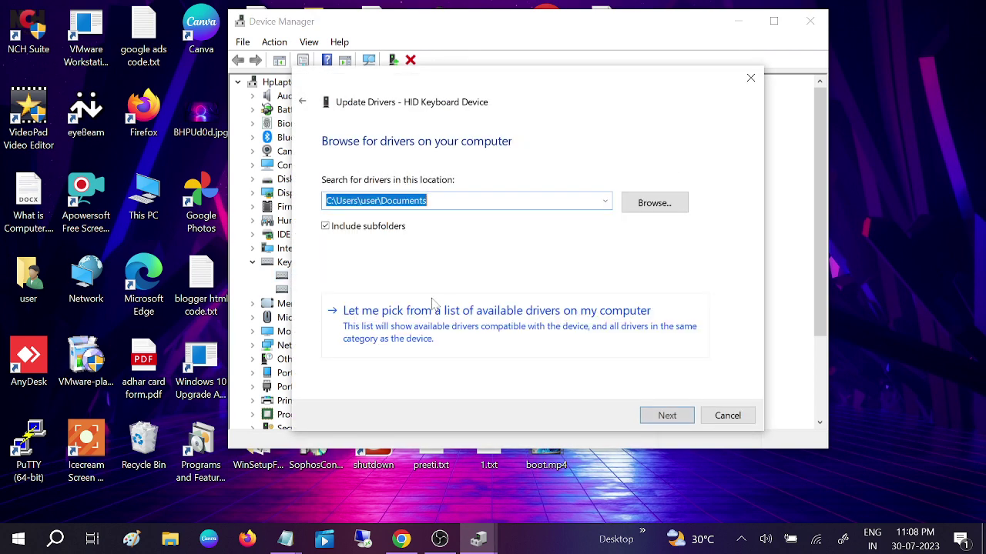
pyautogui.click(437, 329)
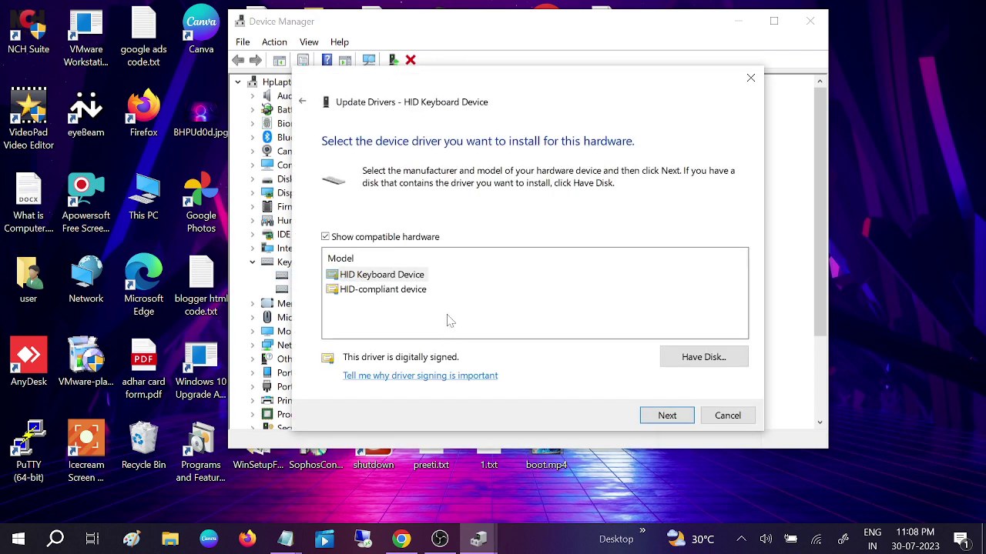
# Install the HID-compliant device driver for the HID Keyboard Device and close the update wizard.
pyautogui.click(406, 292)
pyautogui.click(378, 275)
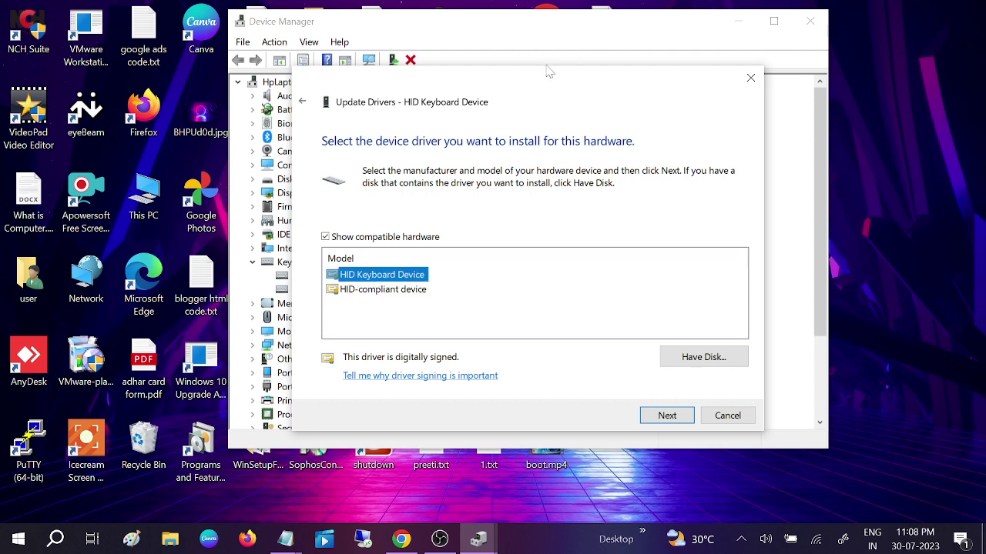
pyautogui.moveTo(544, 77); pyautogui.dragTo(691, 87)
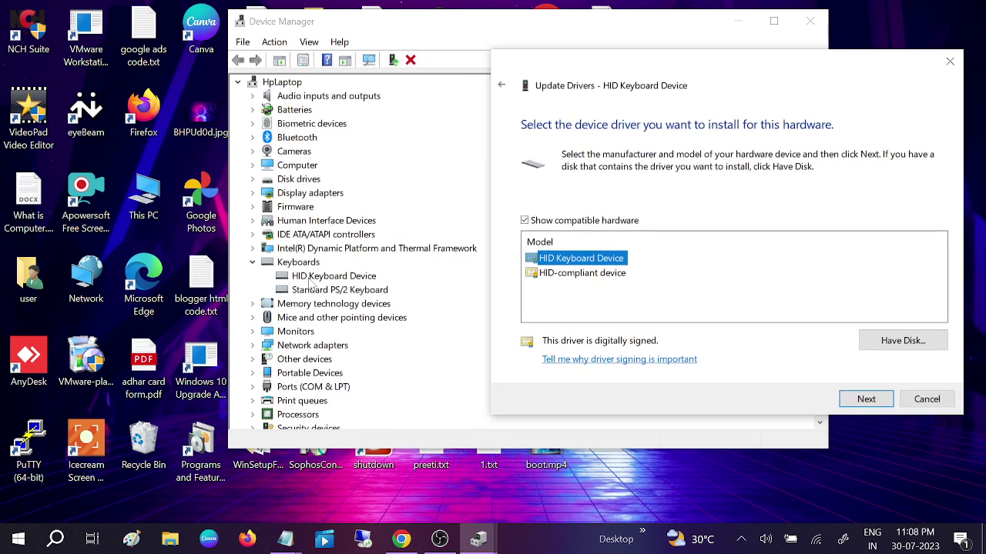
pyautogui.click(562, 275)
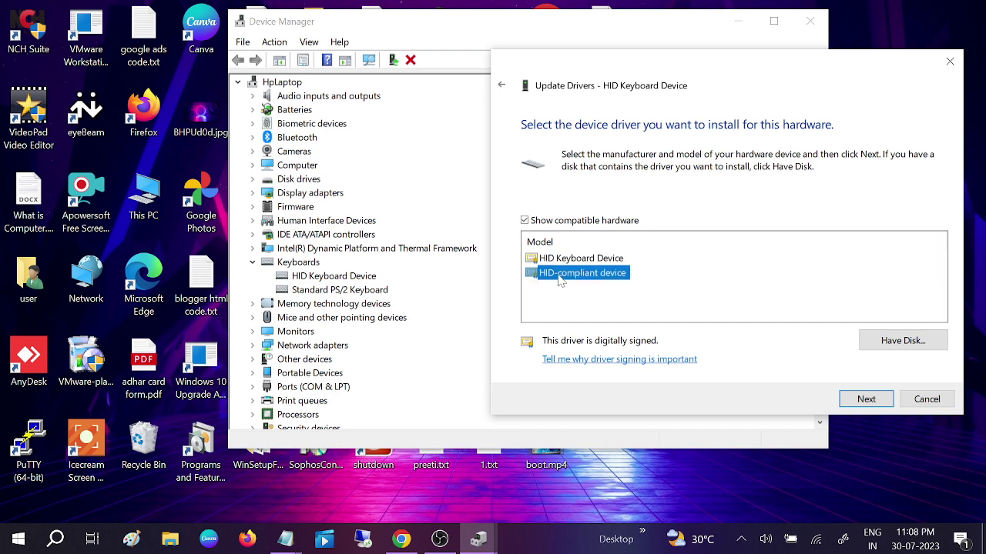
pyautogui.click(866, 399)
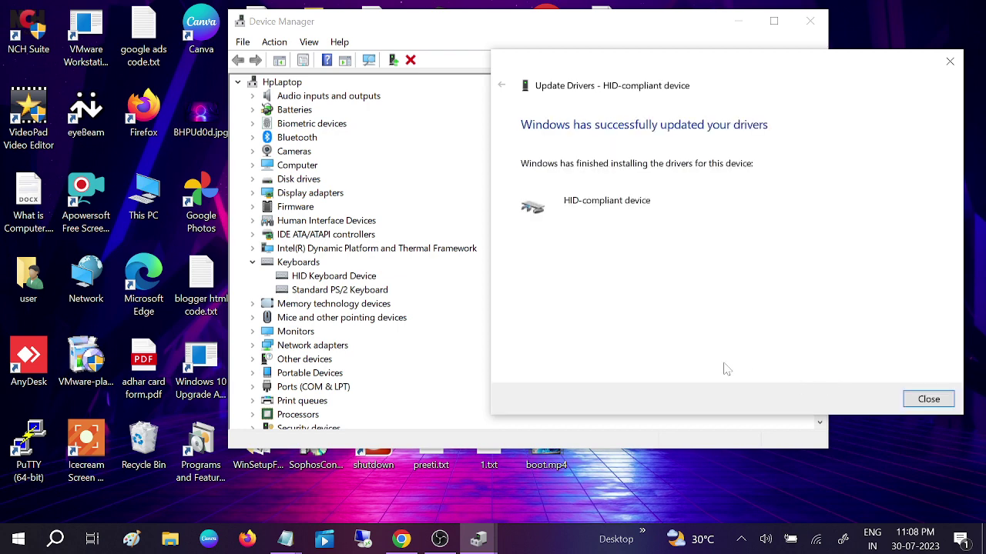
pyautogui.click(913, 394)
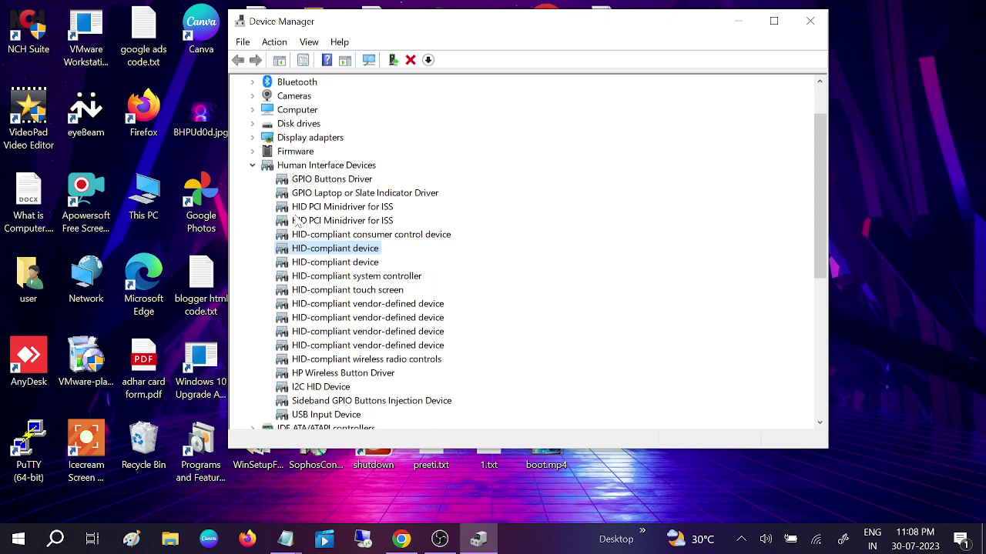
# Collapse Human Interface Devices and scan for hardware changes from the Keyboards category.
pyautogui.scroll(2, 297, 222)
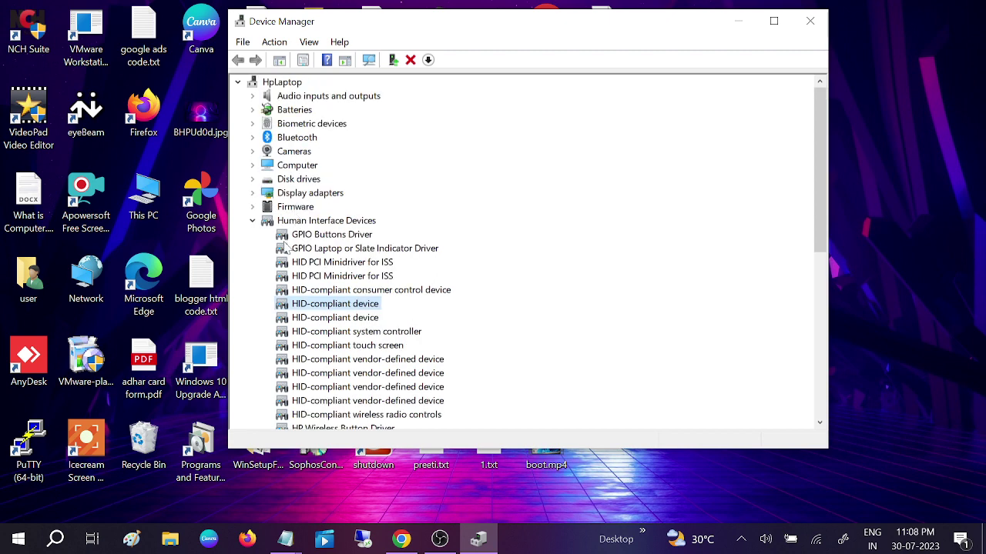
pyautogui.click(253, 223)
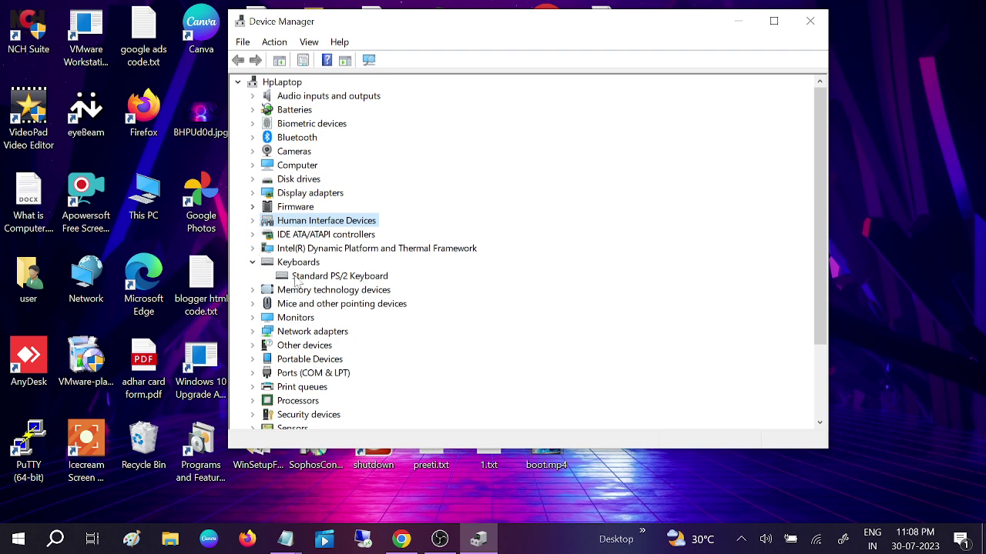
pyautogui.click(339, 275)
pyautogui.rightClick(274, 263)
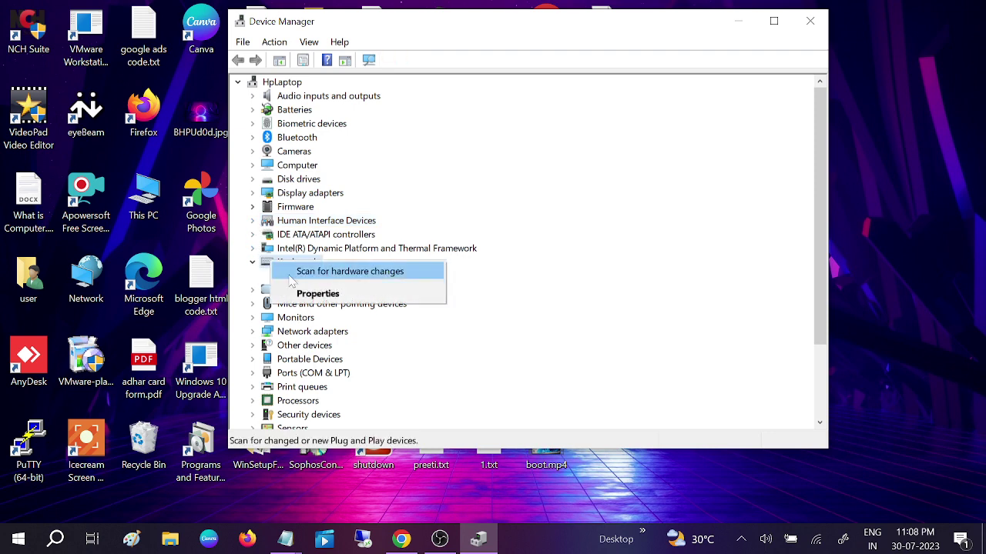
pyautogui.click(296, 272)
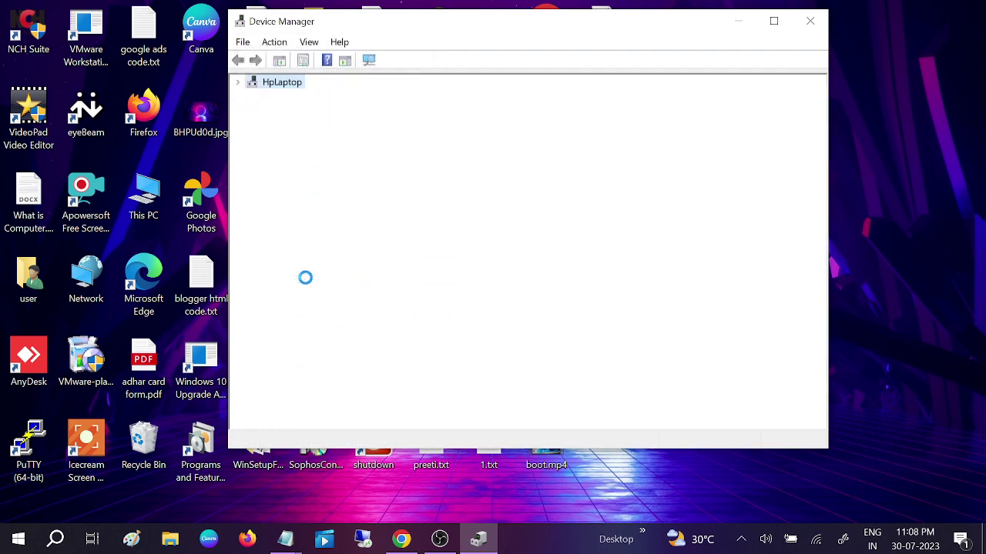
# Reinstall the Standard PS/2 Keyboard driver from the list of drivers available on the computer.
pyautogui.click(339, 275)
pyautogui.rightClick(310, 278)
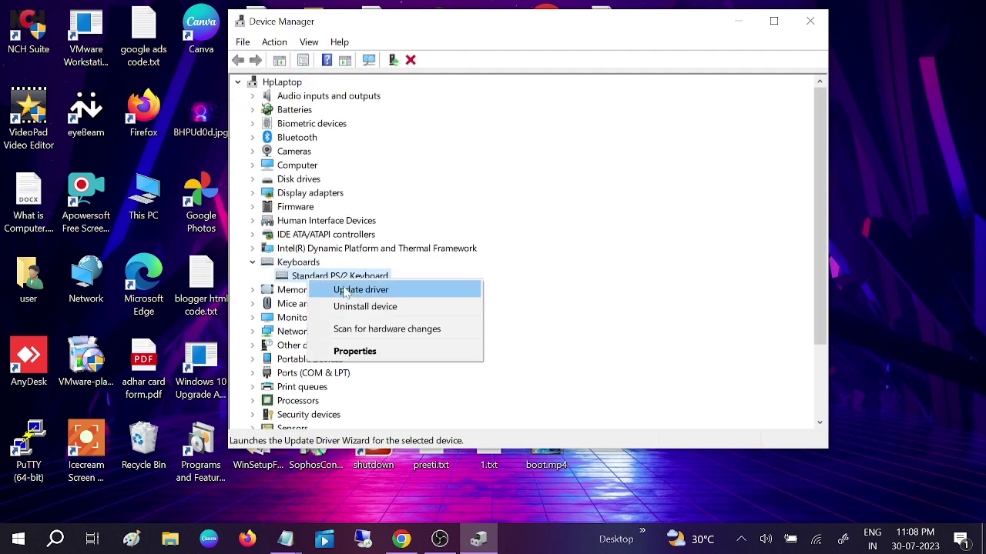
pyautogui.click(345, 292)
pyautogui.click(392, 288)
pyautogui.click(407, 308)
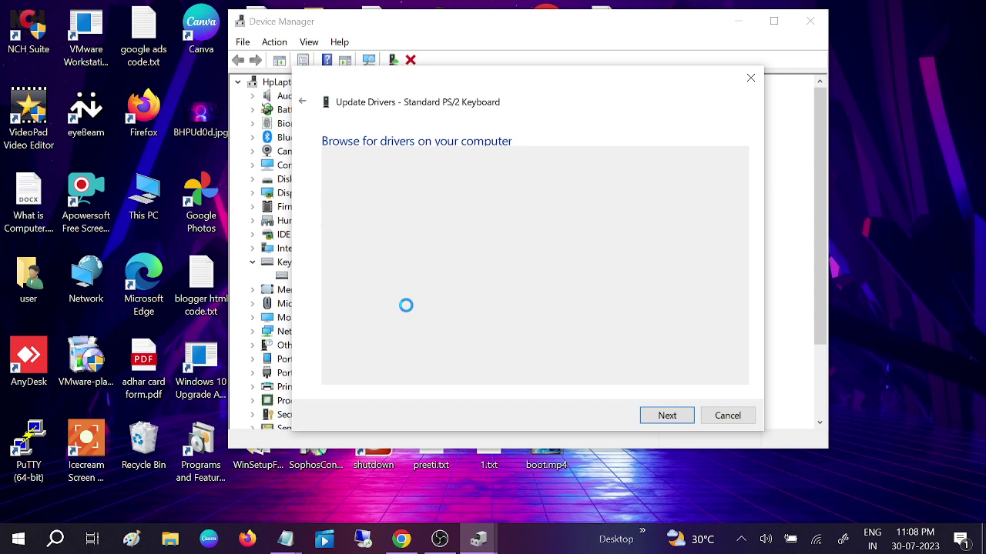
pyautogui.click(666, 410)
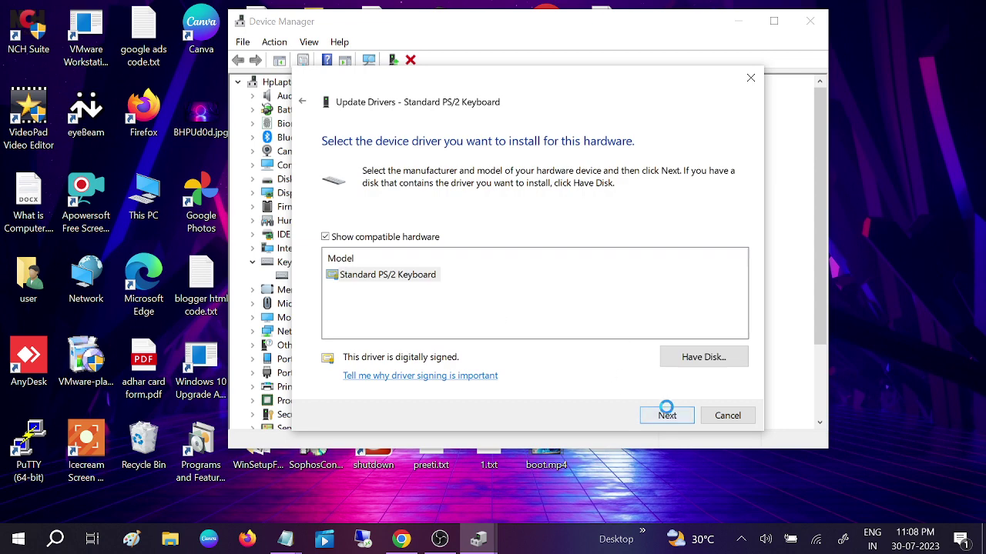
pyautogui.click(738, 415)
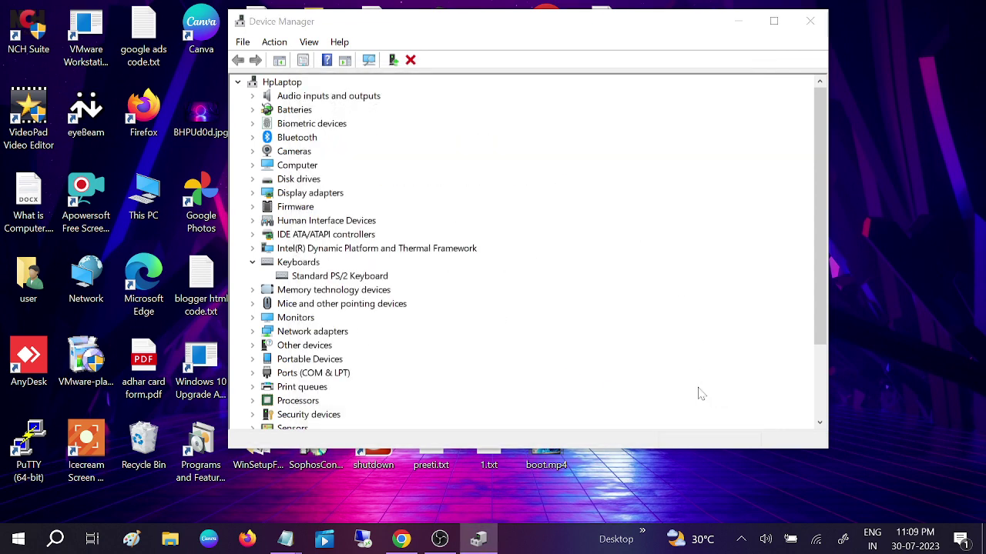
pyautogui.click(668, 283)
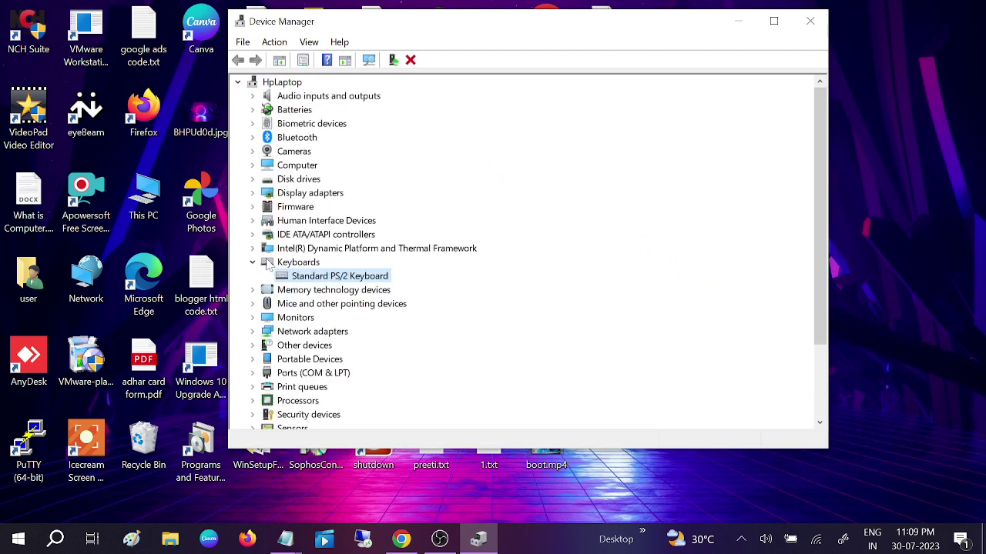
# Expand the Human Interface Devices category.
pyautogui.click(252, 221)
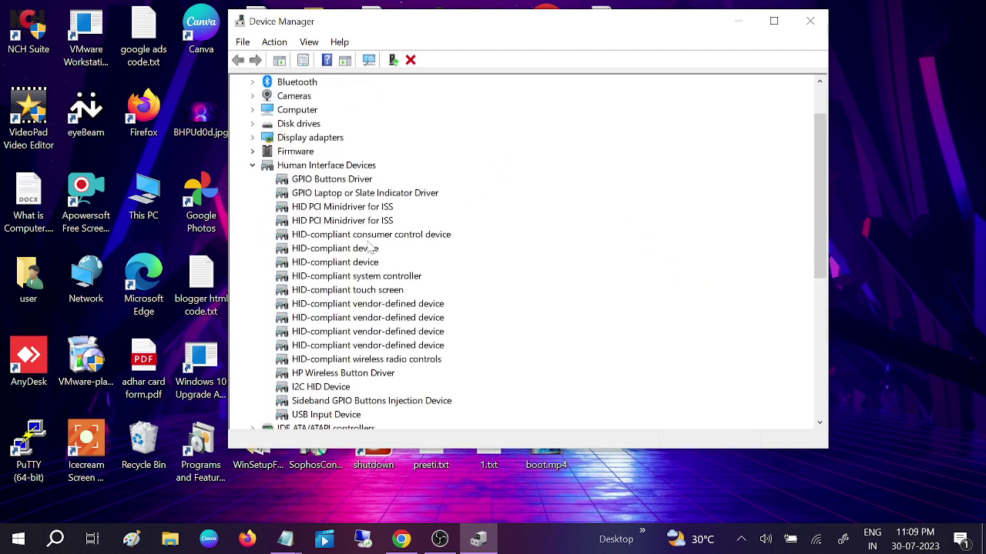
pyautogui.click(333, 251)
pyautogui.rightClick(330, 253)
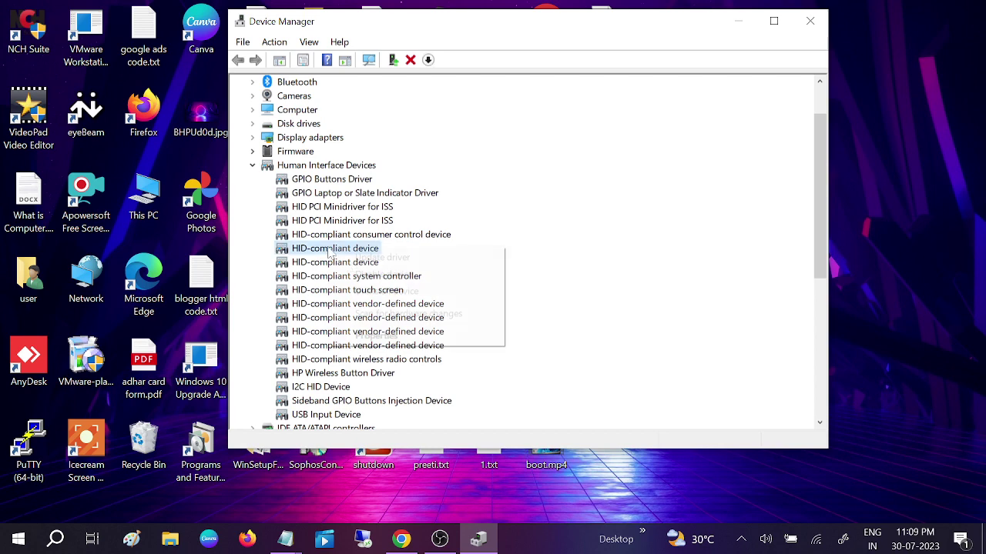
pyautogui.click(384, 274)
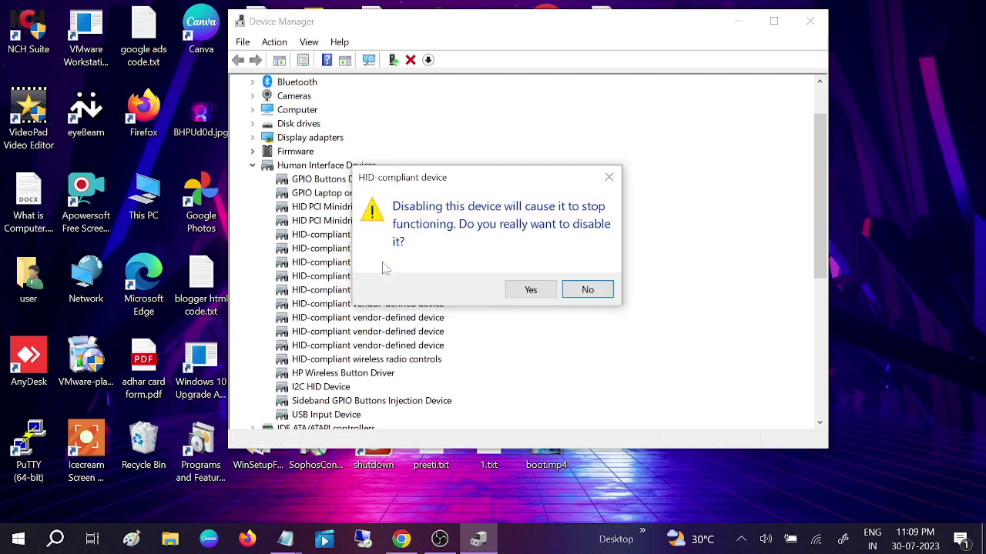
pyautogui.click(609, 178)
# Install the HID Keyboard Device driver for the HID-compliant device from the available drivers list, close the wizard and collapse Human Interface Devices.
pyautogui.rightClick(346, 245)
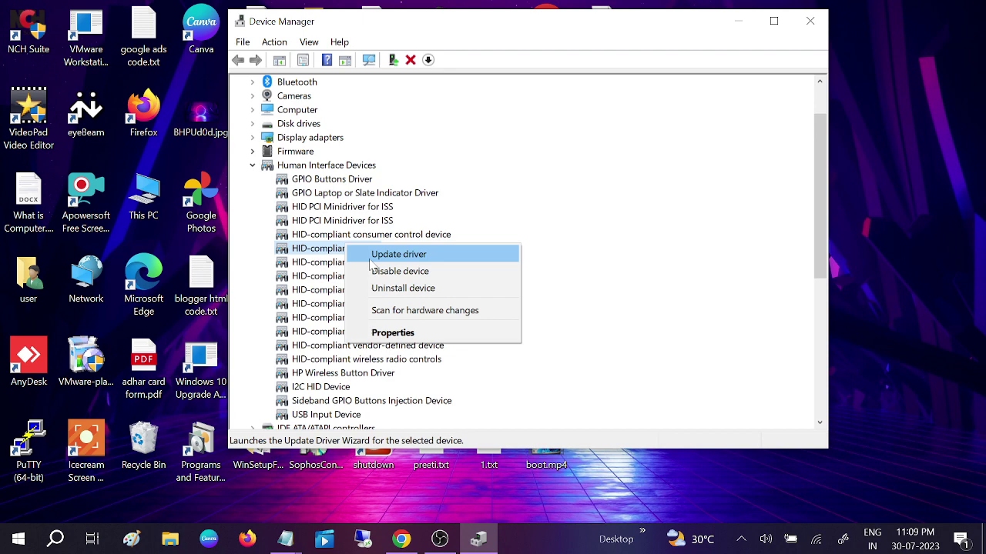
pyautogui.click(373, 256)
pyautogui.click(485, 312)
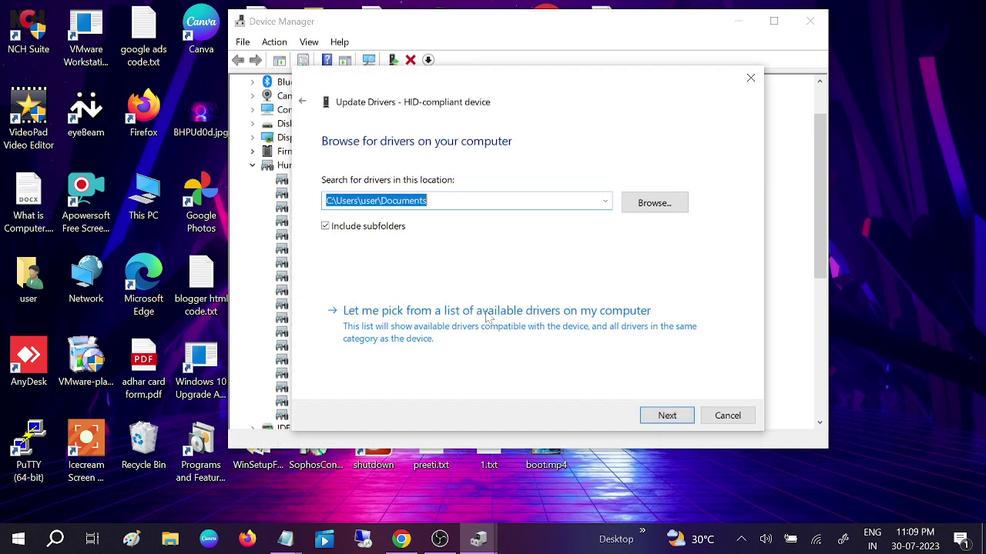
pyautogui.click(487, 313)
pyautogui.click(405, 276)
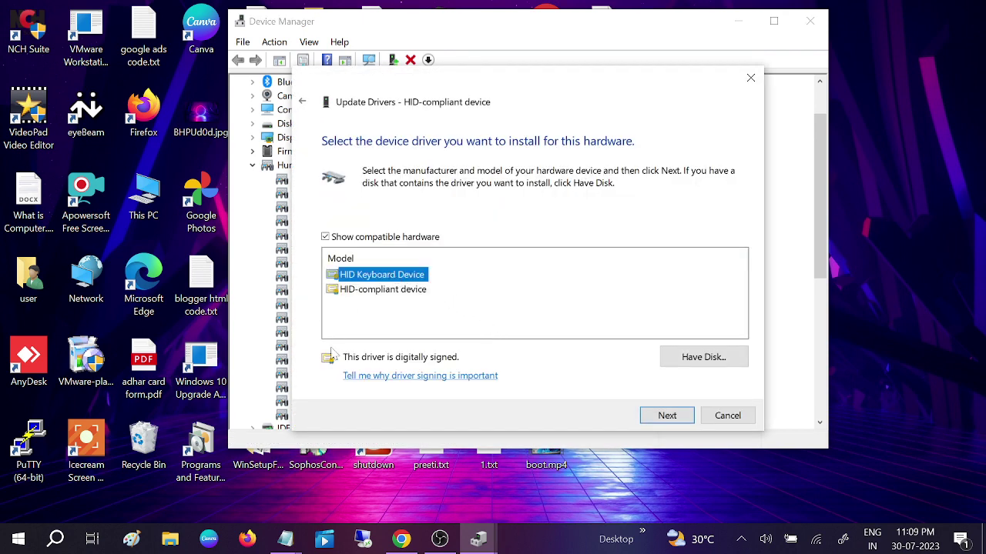
pyautogui.click(681, 415)
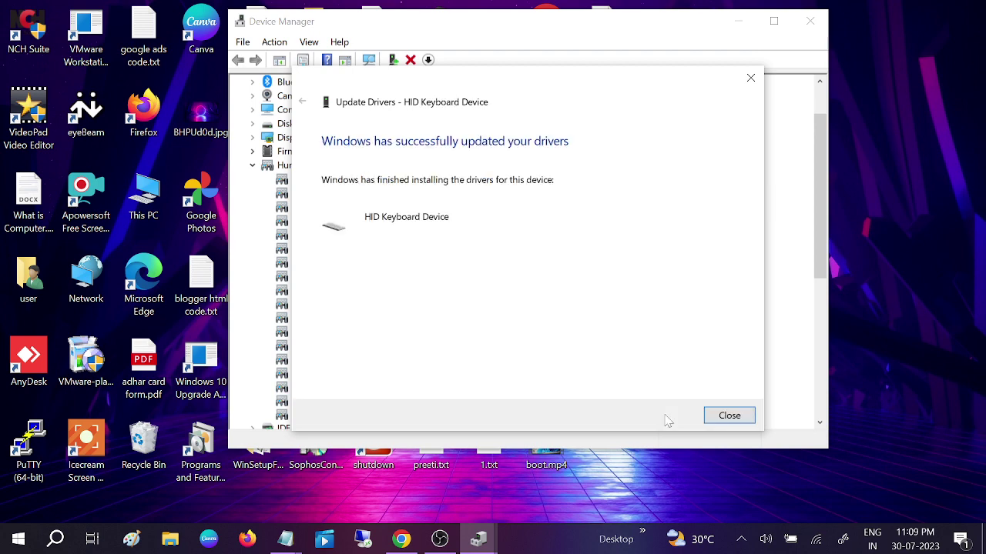
pyautogui.click(728, 414)
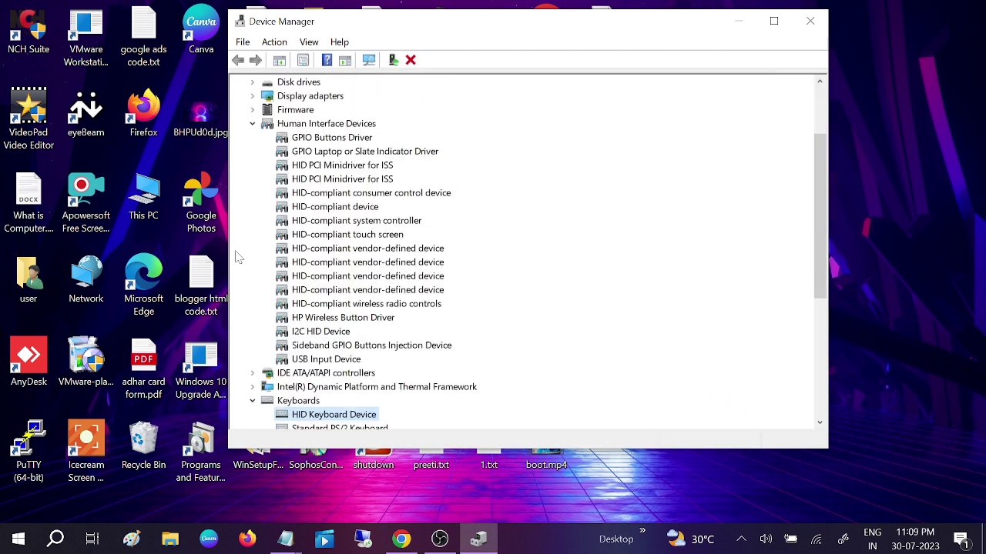
pyautogui.click(252, 124)
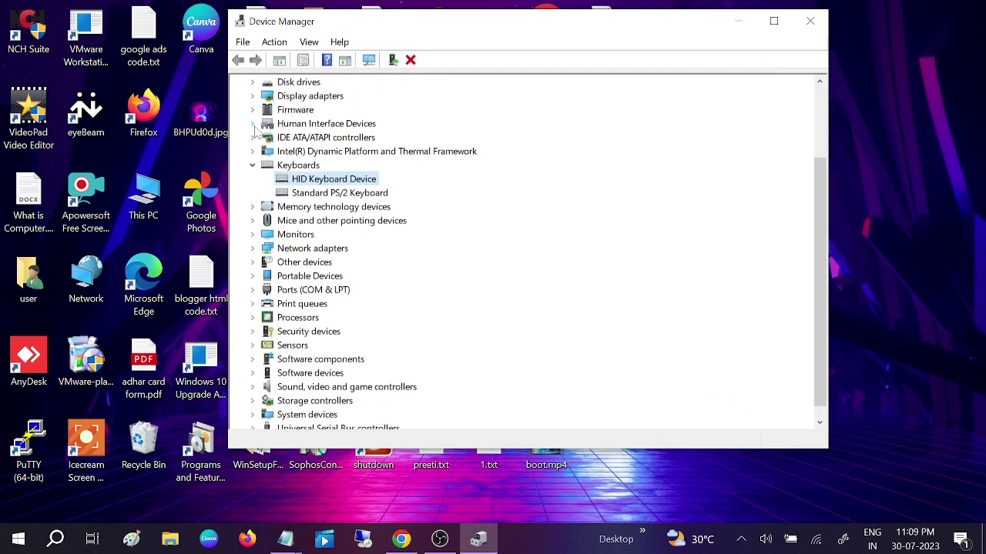
pyautogui.click(316, 195)
pyautogui.click(313, 181)
pyautogui.click(328, 195)
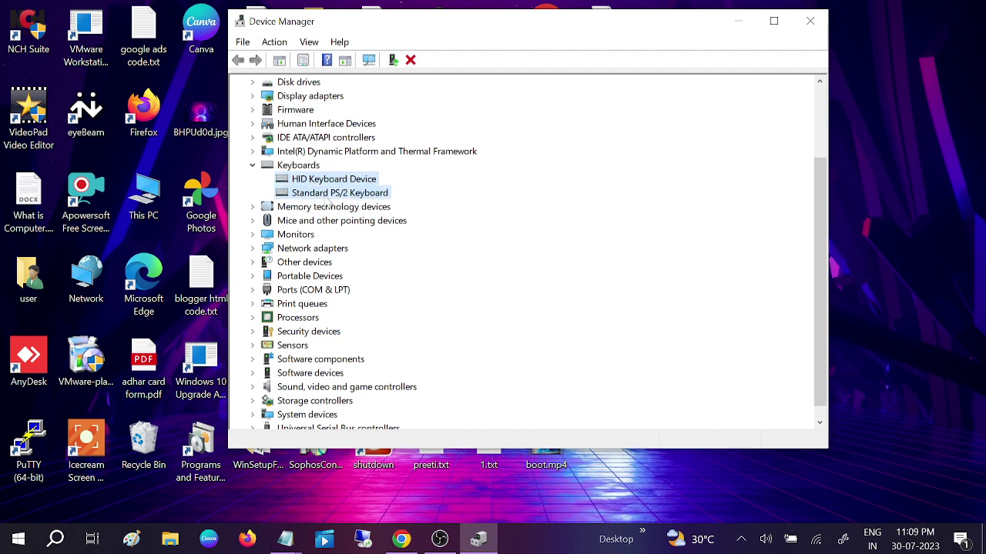
pyautogui.click(332, 181)
pyautogui.click(330, 192)
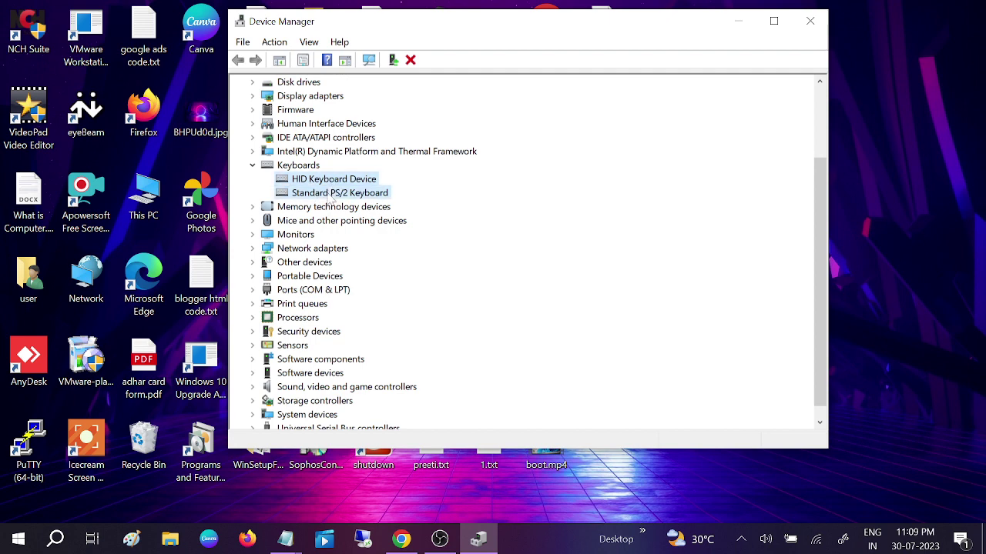
pyautogui.click(328, 181)
pyautogui.rightClick(329, 182)
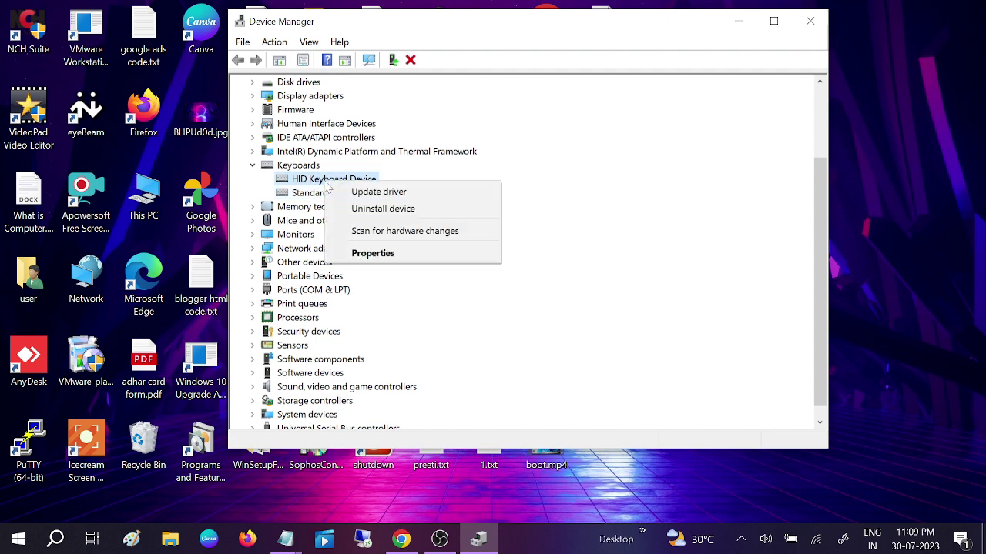
pyautogui.click(385, 209)
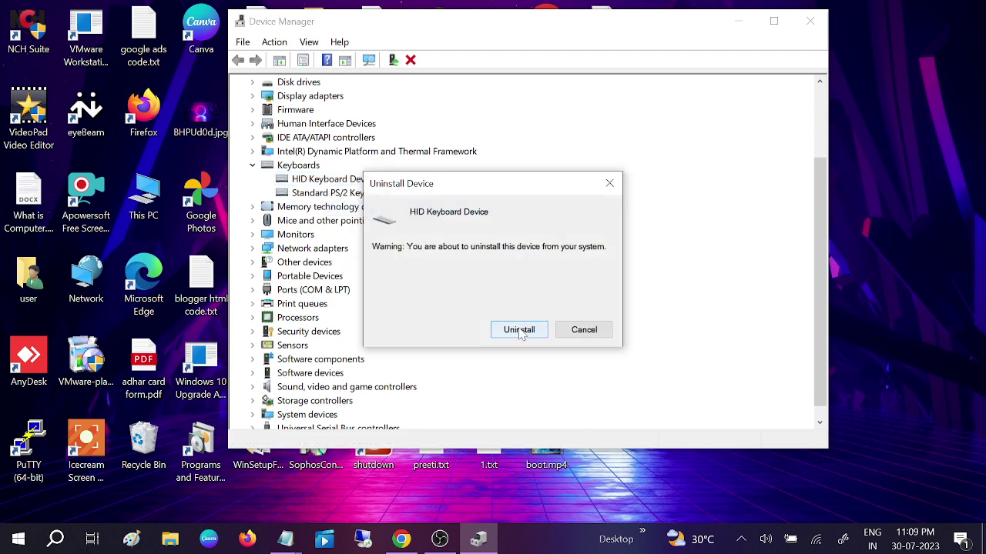
pyautogui.click(603, 186)
# Collapse the Keyboards category and close Device Manager.
pyautogui.click(251, 166)
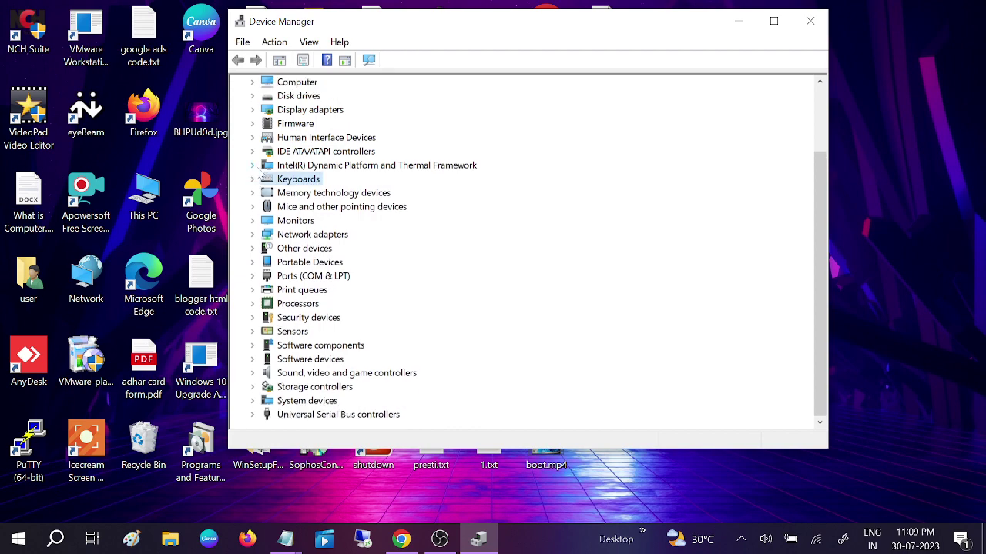
pyautogui.click(817, 28)
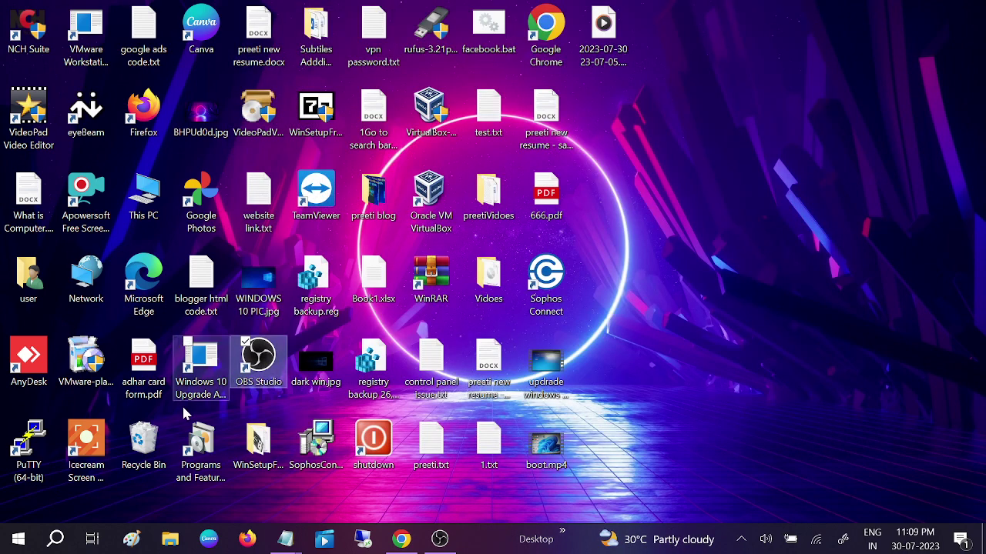
# Search Windows for "trou", open Troubleshoot settings and show the additional troubleshooters.
pyautogui.click(55, 539)
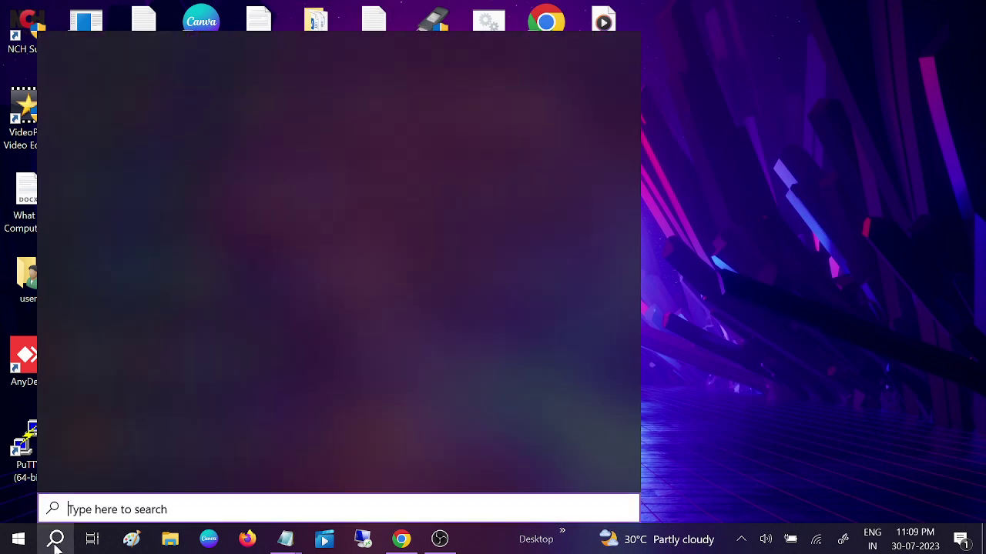
pyautogui.write('trou')
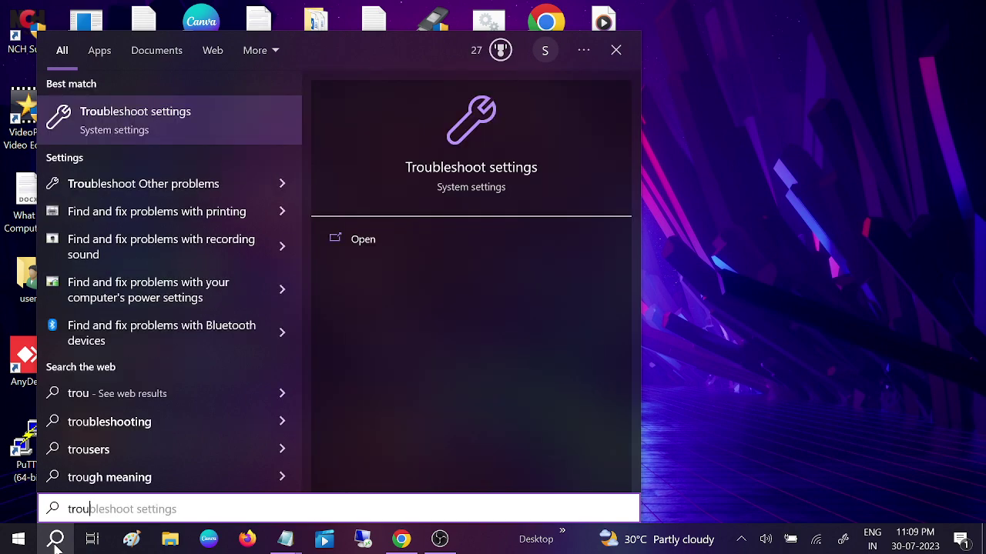
pyautogui.click(149, 113)
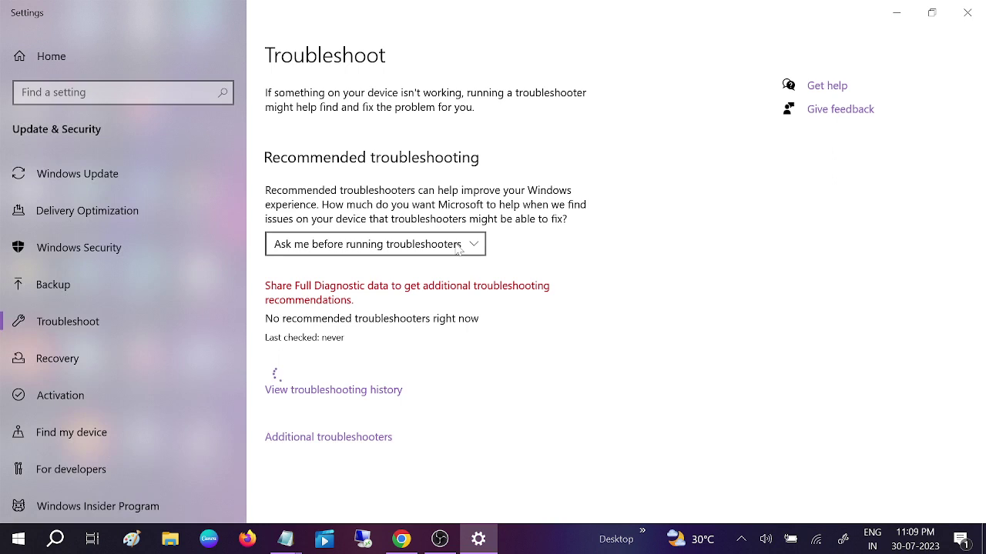
pyautogui.click(316, 438)
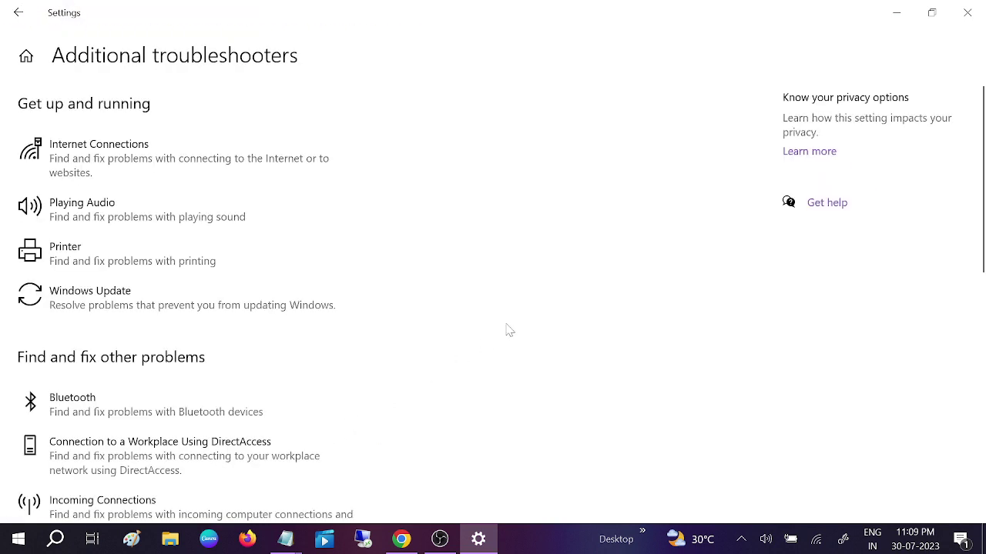
# Run the Keyboard troubleshooter, then close it and the Settings window.
pyautogui.scroll(-2, 508, 330)
pyautogui.scroll(-2, 432, 317)
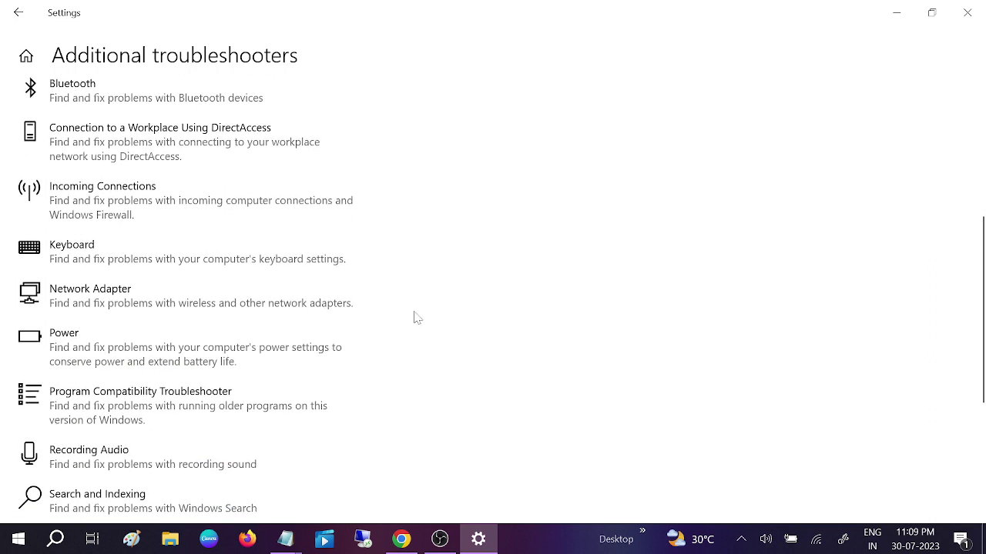
pyautogui.click(167, 265)
pyautogui.click(318, 301)
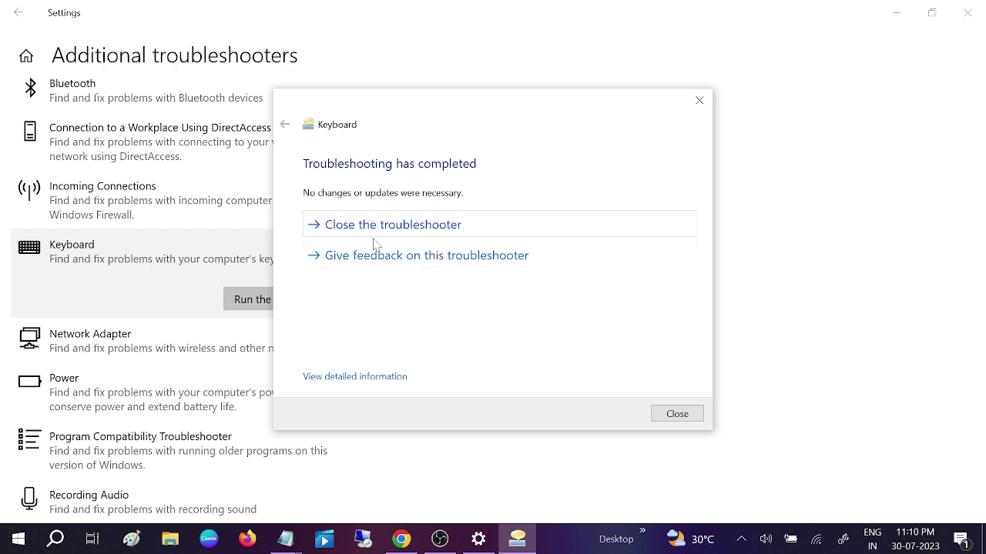
pyautogui.click(663, 415)
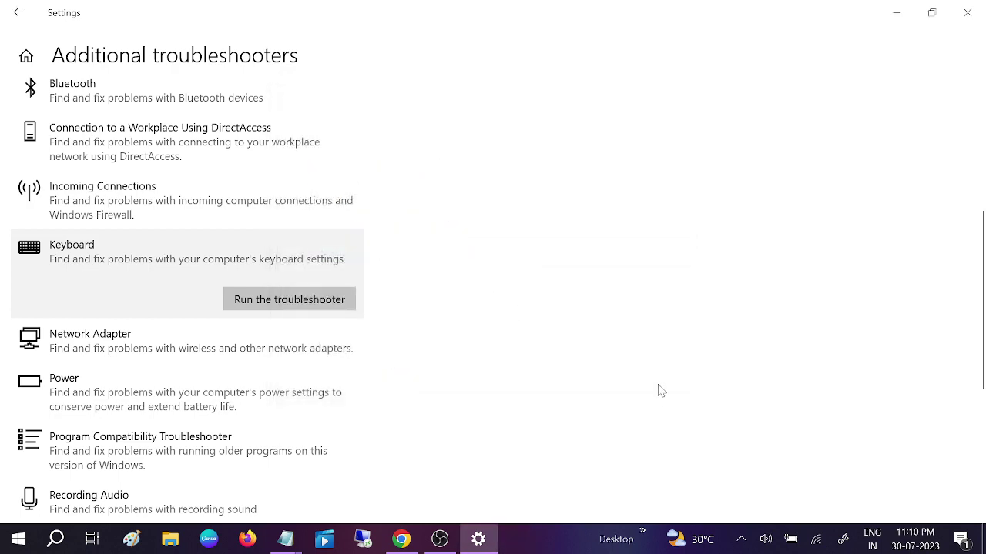
pyautogui.click(983, 20)
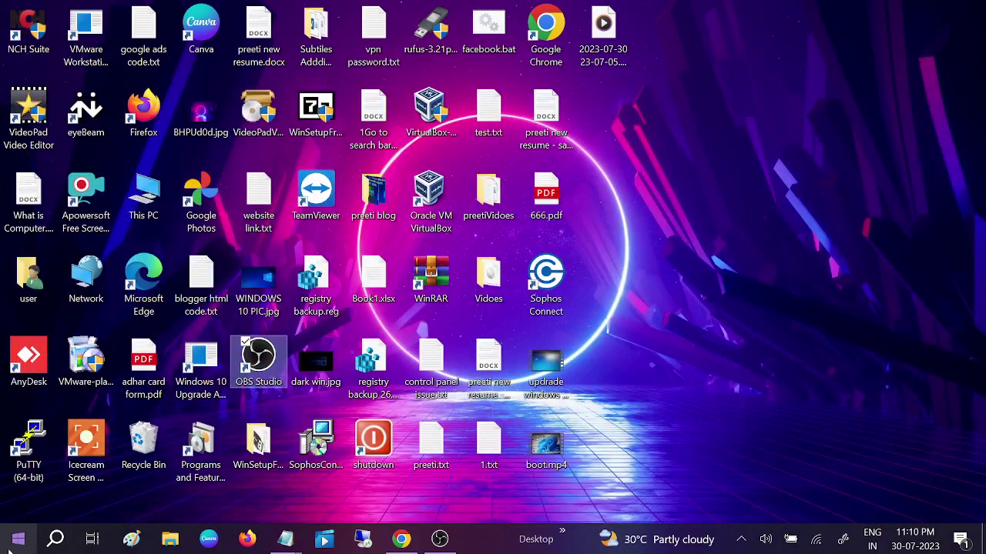
# Open Check for updates, start downloading and installing the optional 2023-07 Cumulative Update Preview (KB5028244), and minimize Settings.
pyautogui.click(55, 539)
pyautogui.write('check')
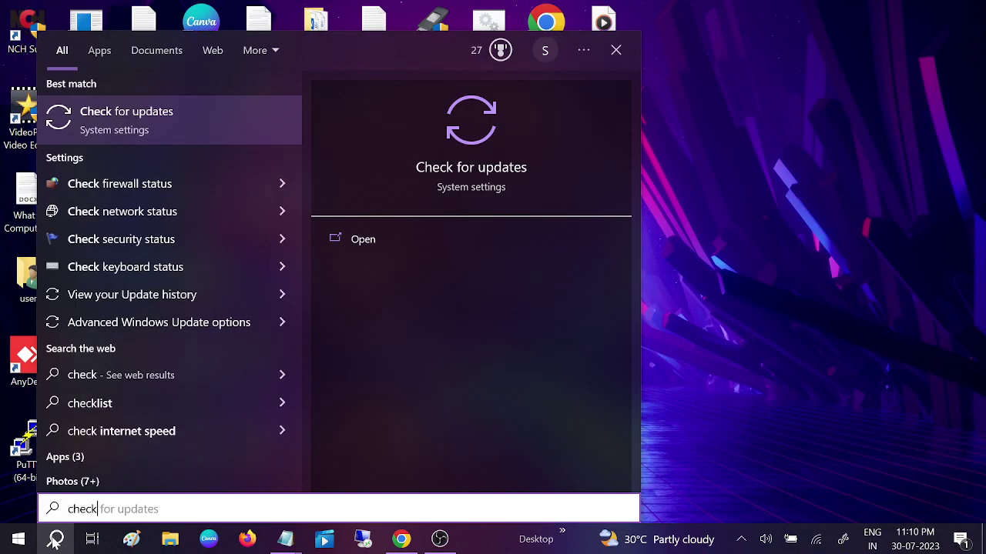
pyautogui.press('Return')
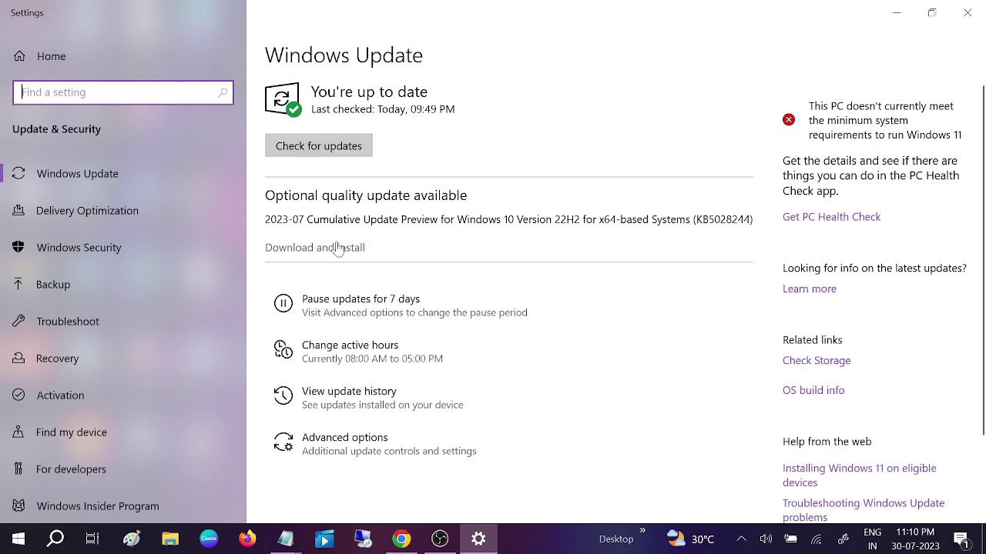
pyautogui.click(339, 248)
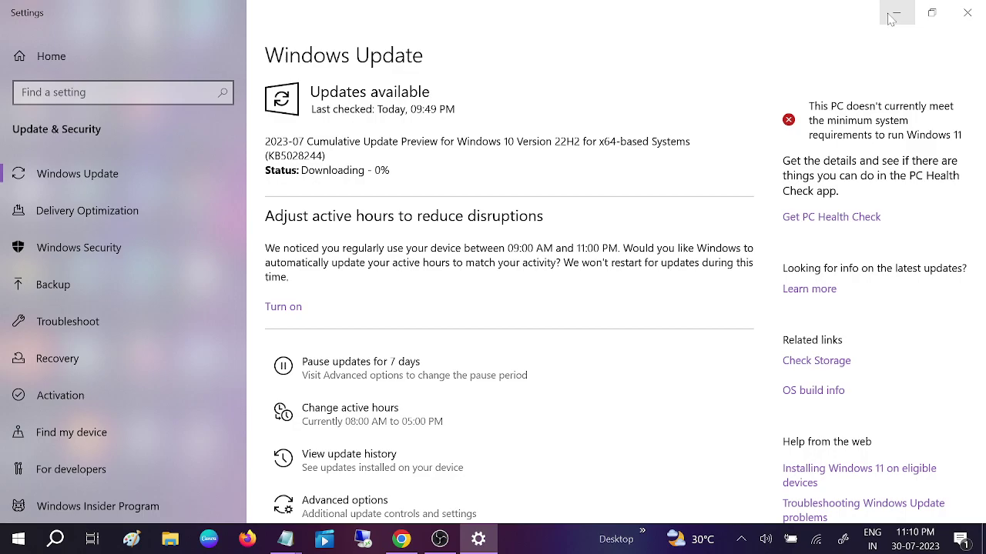
pyautogui.click(894, 14)
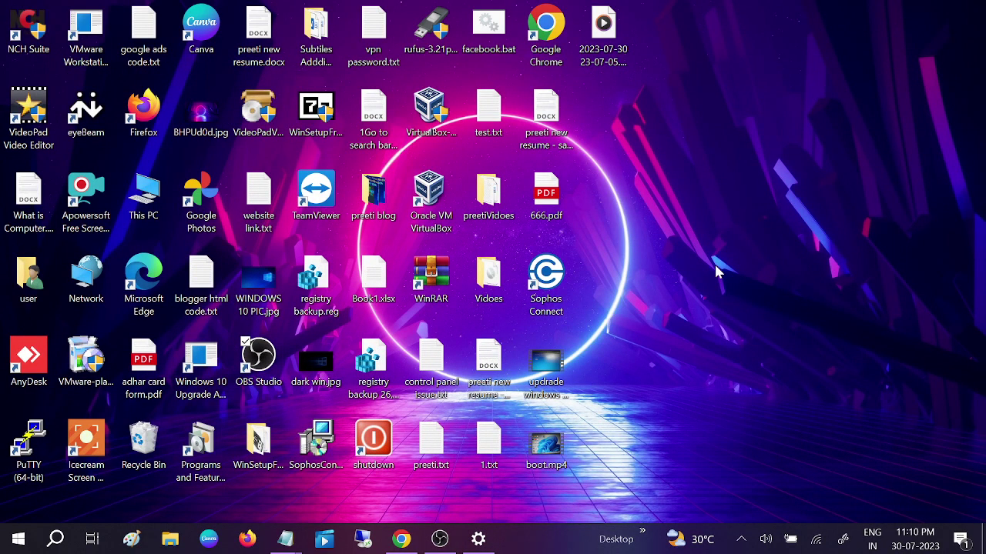